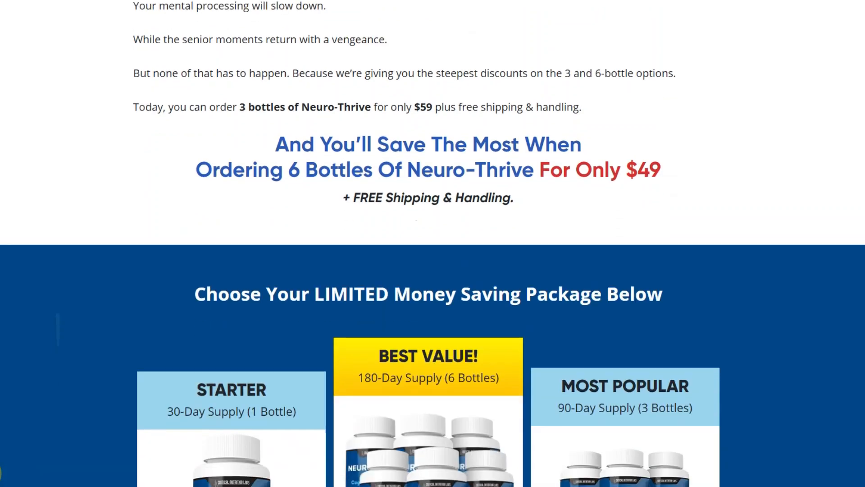
{"action": "scroll", "coordinate": [432, 243], "scroll_direction": "down", "scroll_amount": 4}
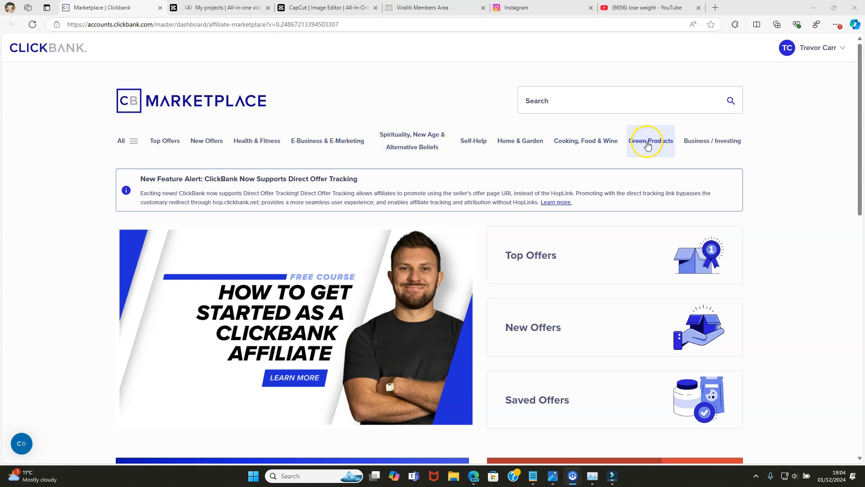
List the marketplace offers with an empty search and check the gravity score and average earnings per conversion of the Nagano Tonic offer
{"action": "left_click", "coordinate": [588, 108]}
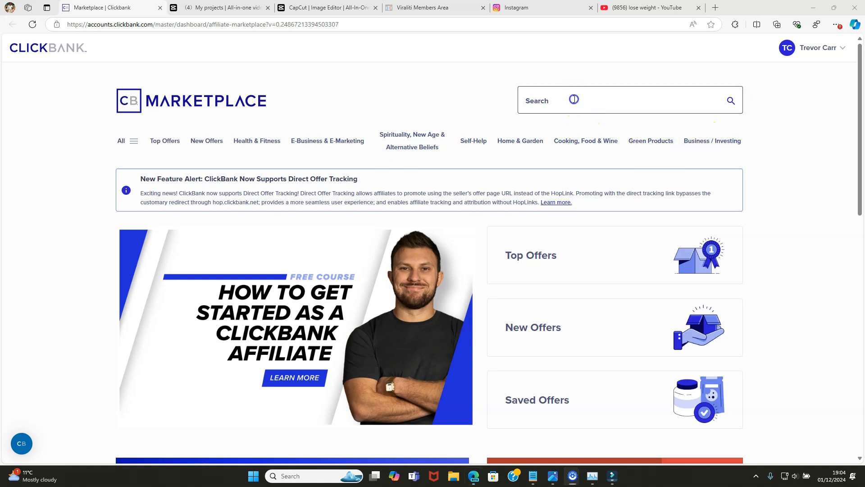
{"action": "key", "text": "Return"}
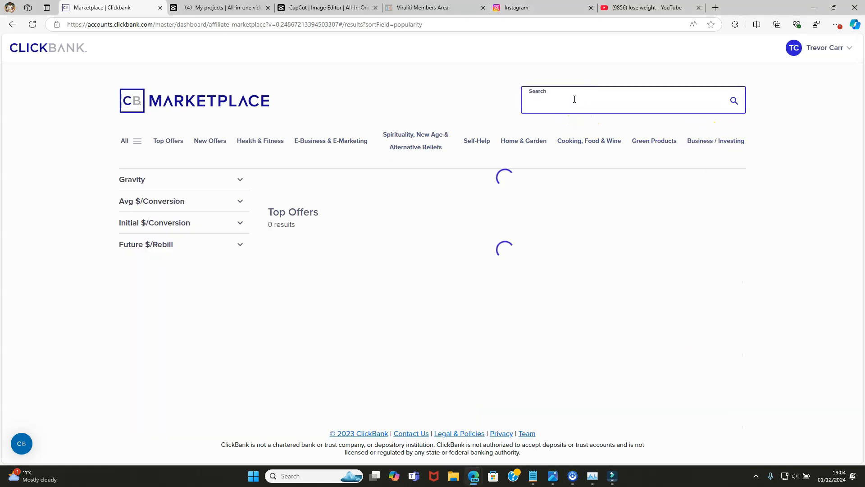
{"action": "scroll", "coordinate": [477, 297], "scroll_direction": "down", "scroll_amount": 2}
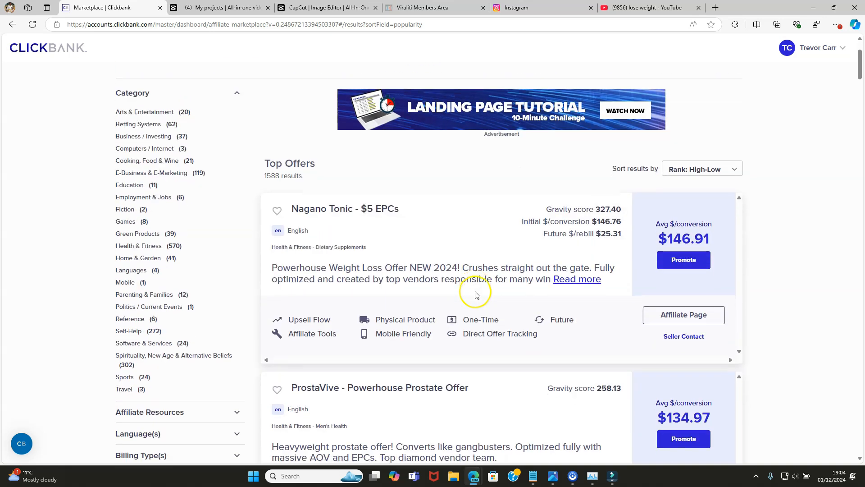
{"action": "scroll", "coordinate": [462, 272], "scroll_direction": "down", "scroll_amount": 1}
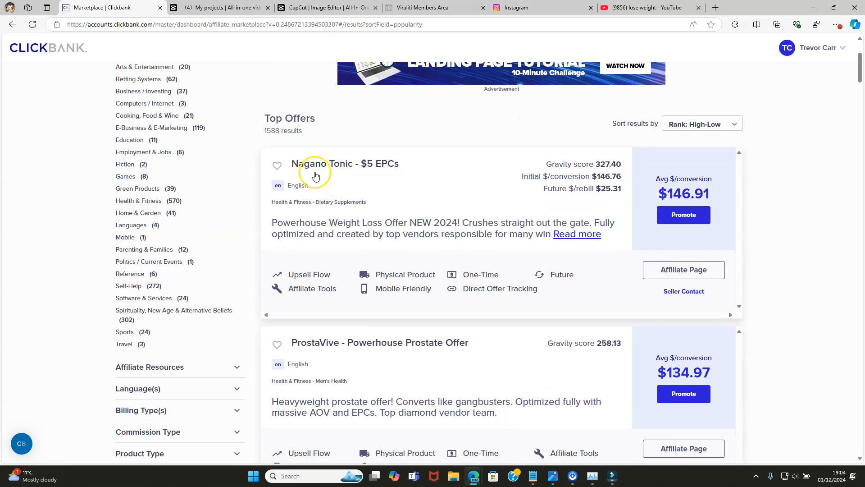
{"action": "mouse_move", "coordinate": [604, 163]}
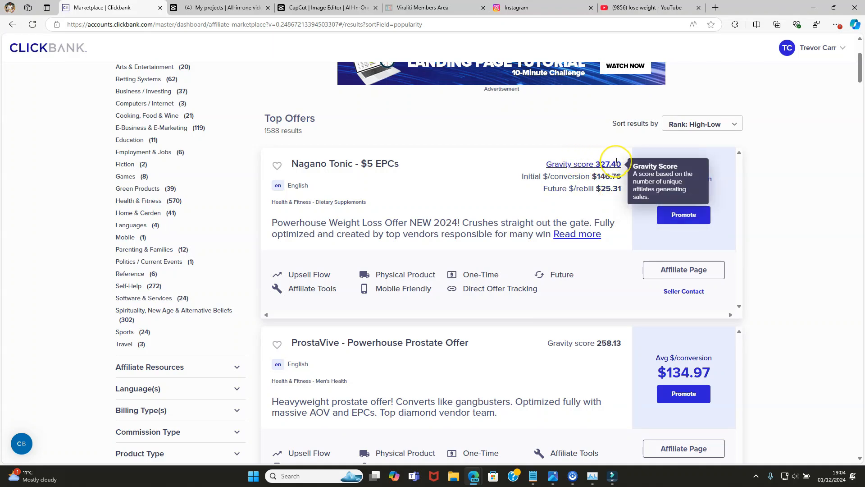
{"action": "left_click", "coordinate": [594, 159]}
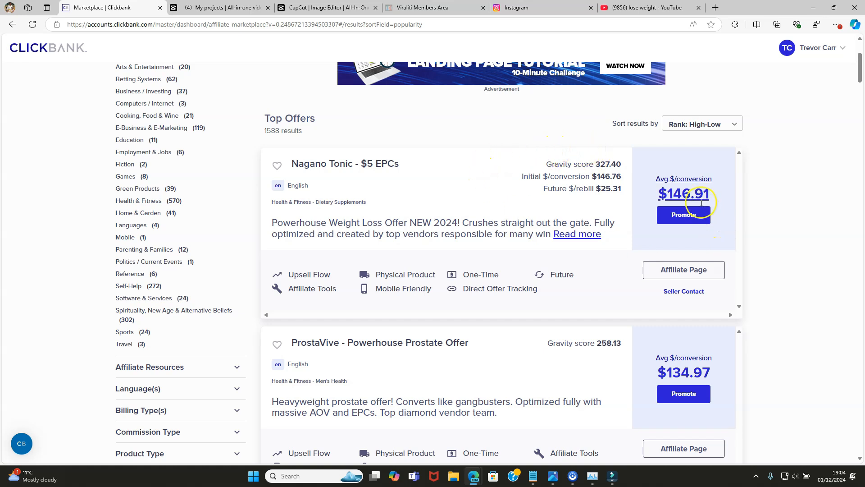
{"action": "mouse_move", "coordinate": [709, 202]}
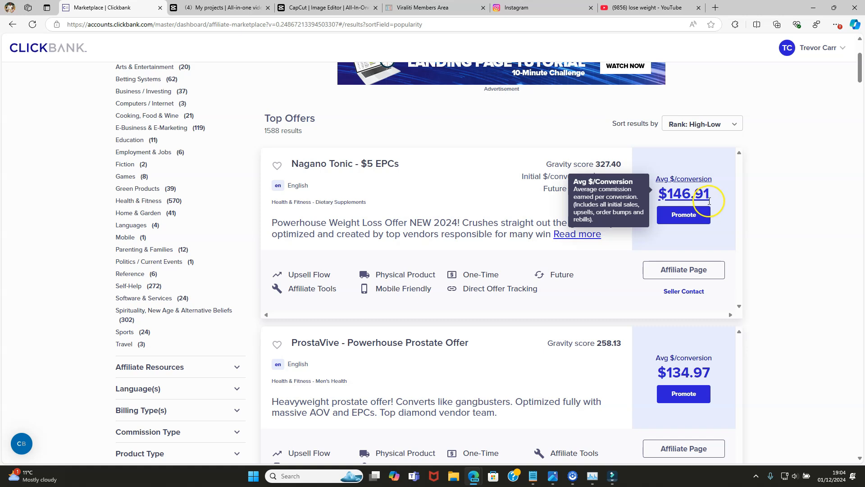
Find the Java Burn offer in the list and check its gravity score and average earnings per conversion
{"action": "scroll", "coordinate": [473, 229], "scroll_direction": "down", "scroll_amount": 5}
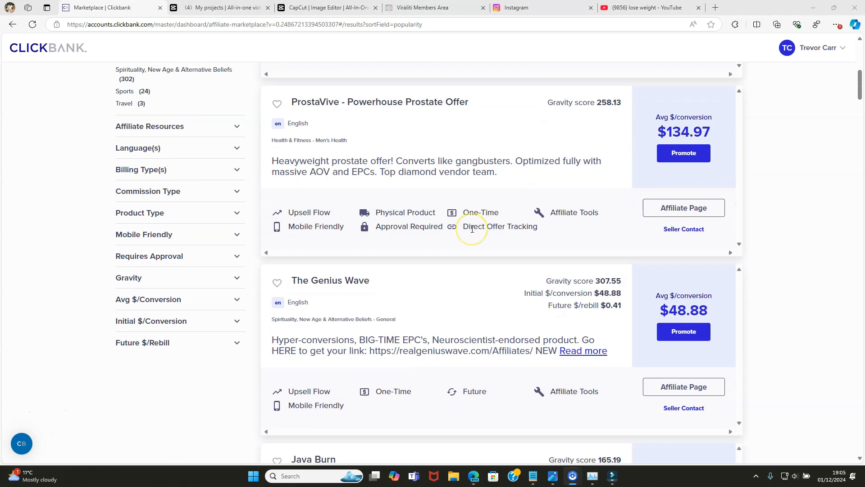
{"action": "scroll", "coordinate": [472, 229], "scroll_direction": "down", "scroll_amount": 3}
{"action": "scroll", "coordinate": [392, 235], "scroll_direction": "down", "scroll_amount": 4}
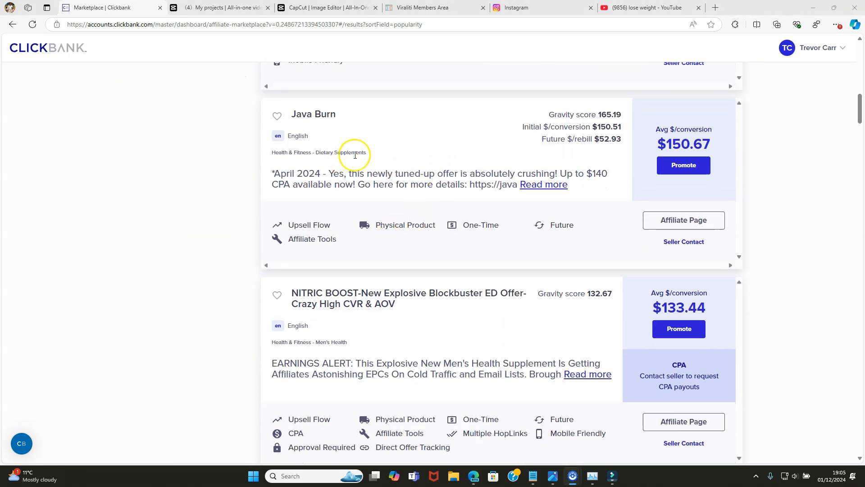
{"action": "mouse_move", "coordinate": [606, 116]}
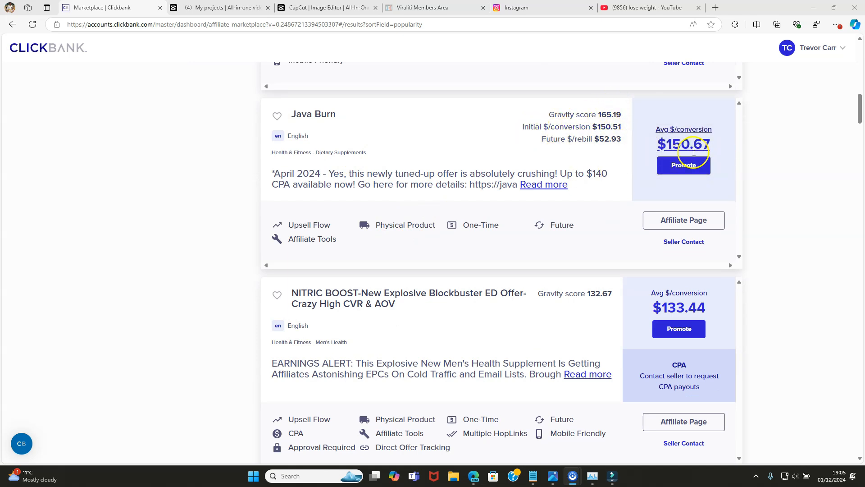
{"action": "mouse_move", "coordinate": [690, 144]}
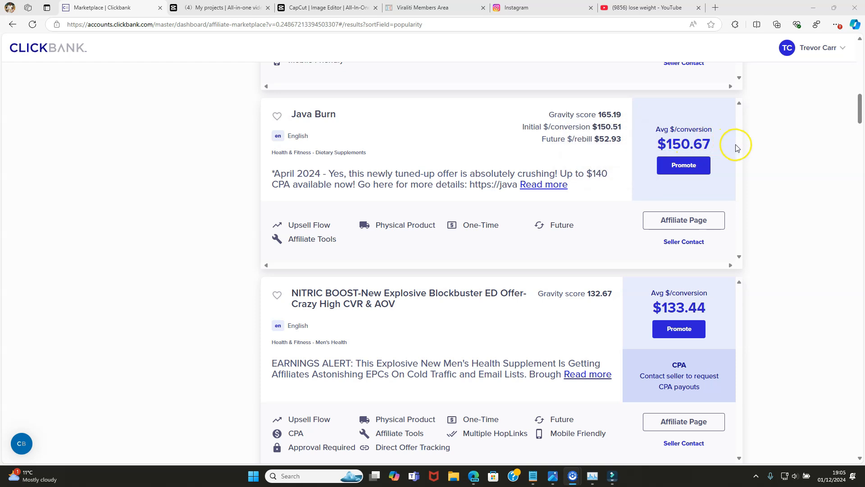
{"action": "left_click", "coordinate": [396, 171]}
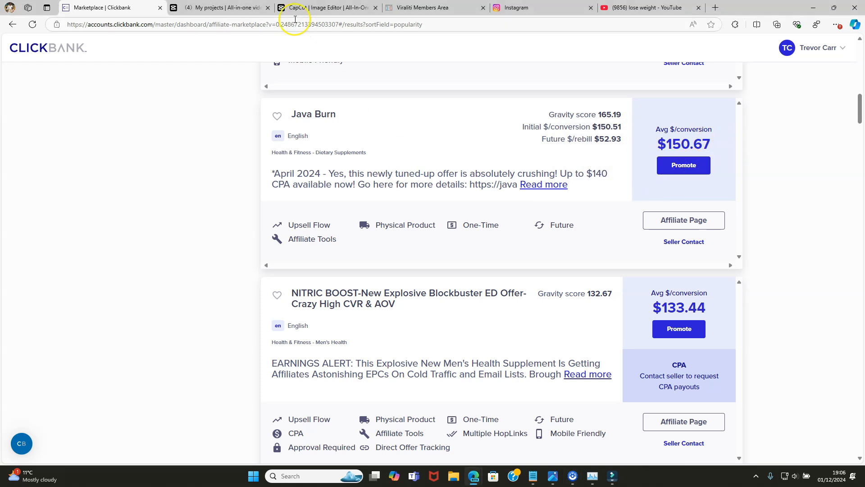
In CapCut's Script to video tool, have the AI writer generate a script from "Write a script for java burn that I can use to promote it"
{"action": "left_click", "coordinate": [225, 8]}
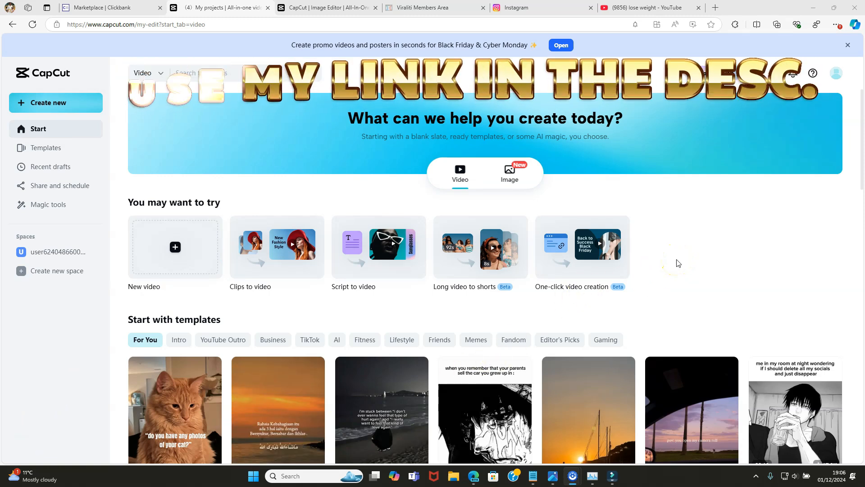
{"action": "left_click", "coordinate": [362, 255]}
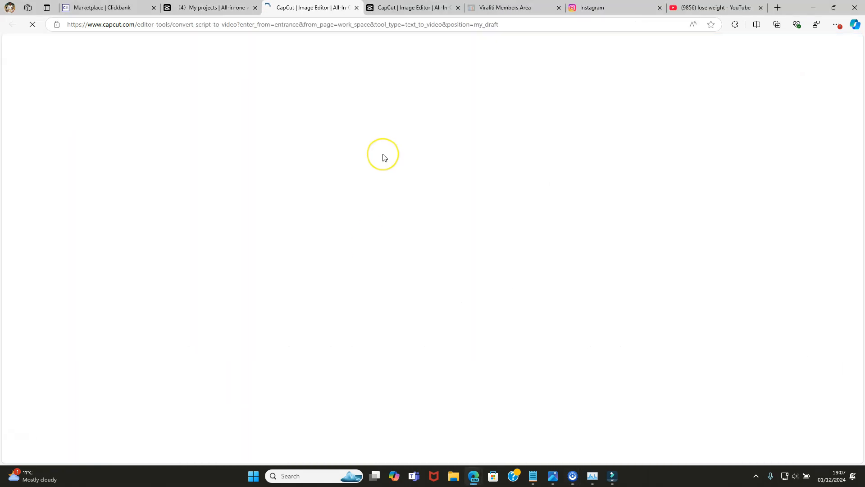
{"action": "left_click", "coordinate": [317, 112]}
{"action": "type", "text": "/"}
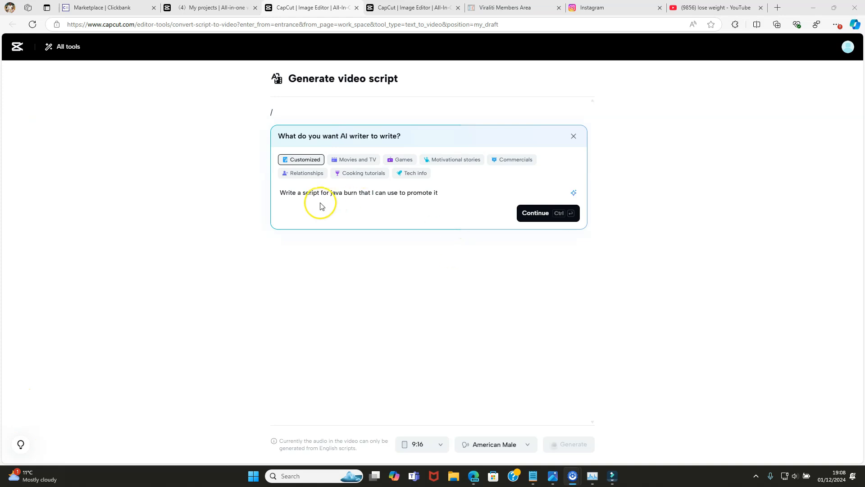
{"action": "left_click", "coordinate": [523, 214]}
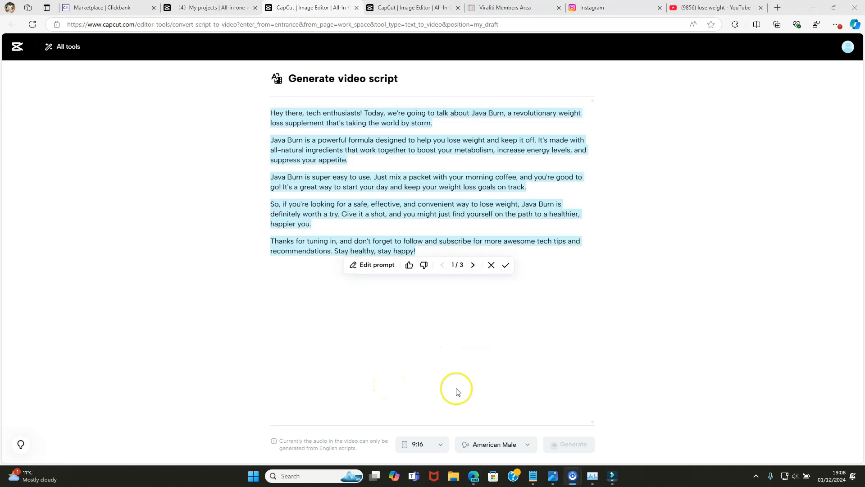
Preview a sample of the British Male narration voice
{"action": "left_click", "coordinate": [504, 446]}
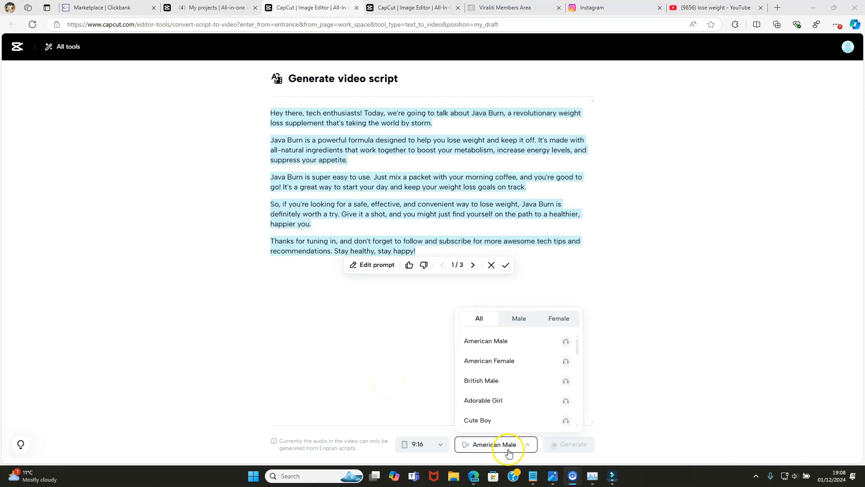
{"action": "left_click", "coordinate": [566, 382]}
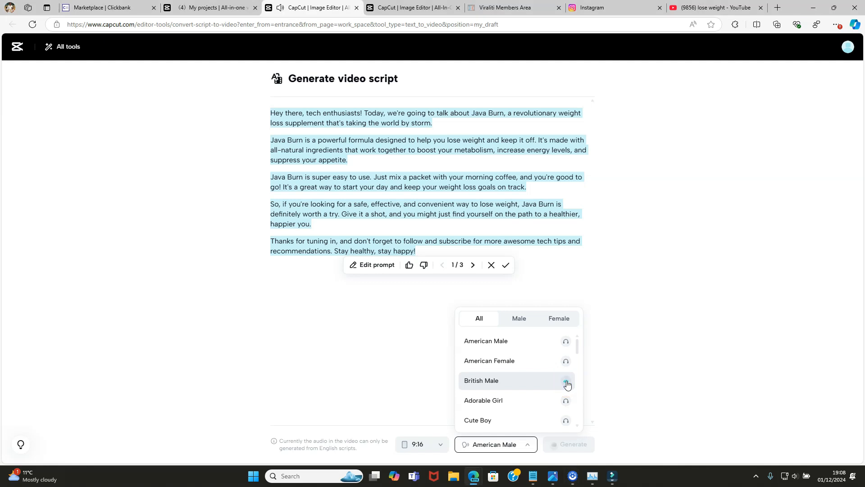
Change the script's opening to "Would you love to be able to eat what you like, yet still lose weight?" and generate the video with Smart generation
{"action": "left_click", "coordinate": [318, 125]}
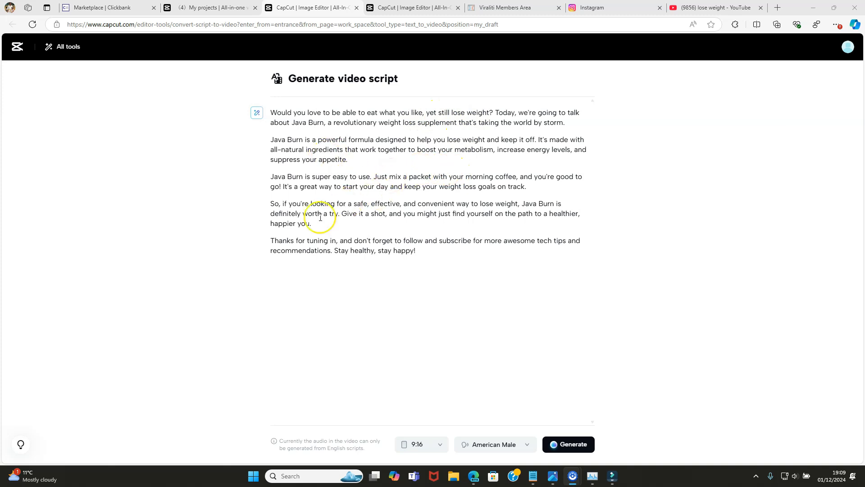
{"action": "left_click", "coordinate": [568, 444]}
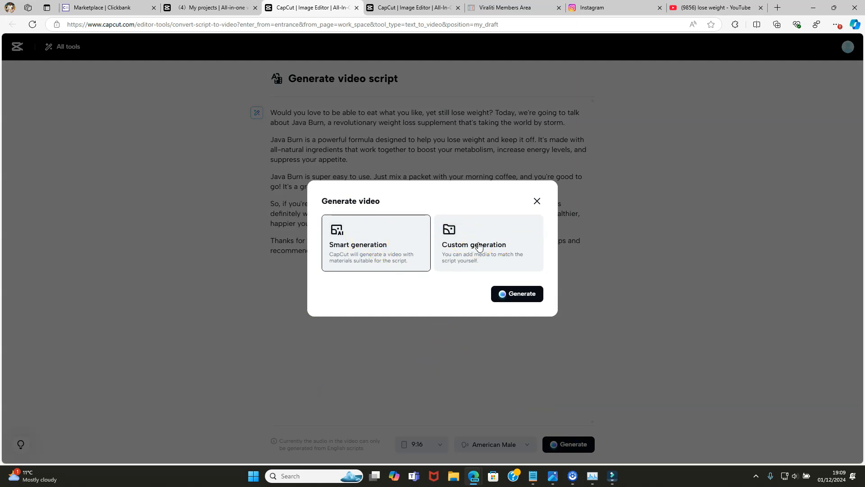
{"action": "left_click", "coordinate": [504, 293]}
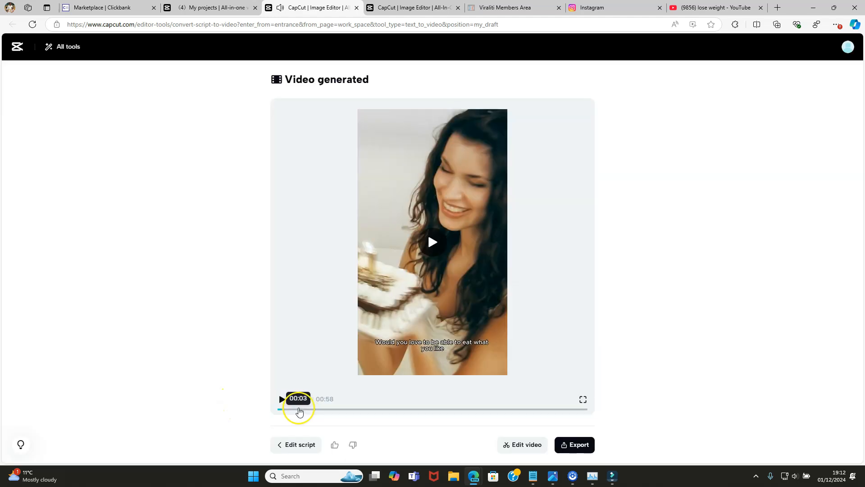
Play the start of the generated video and review the section near its end
{"action": "left_click", "coordinate": [275, 408]}
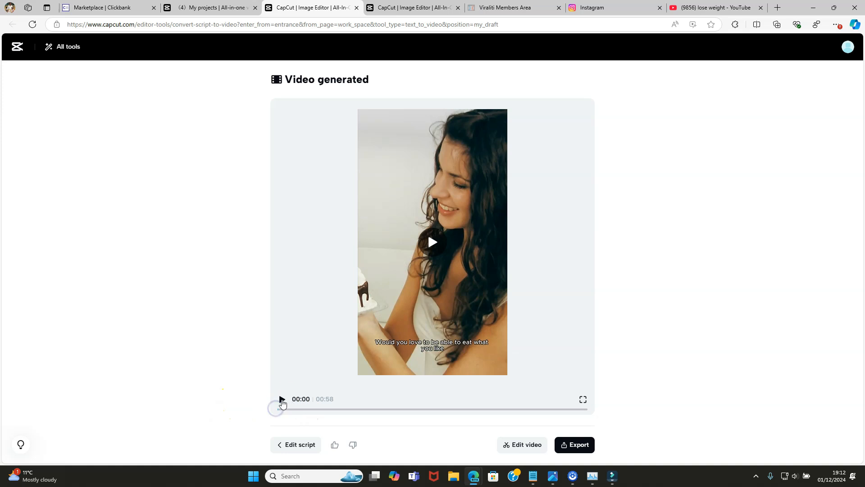
{"action": "left_click", "coordinate": [282, 399]}
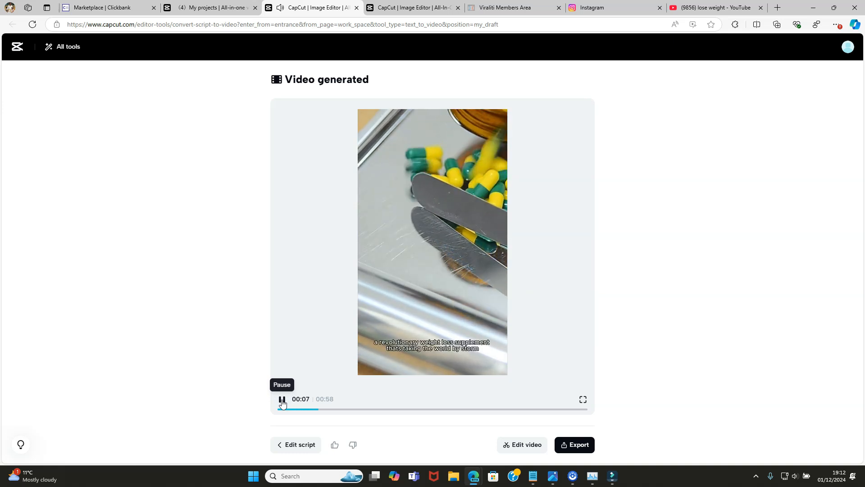
{"action": "left_click", "coordinate": [282, 401]}
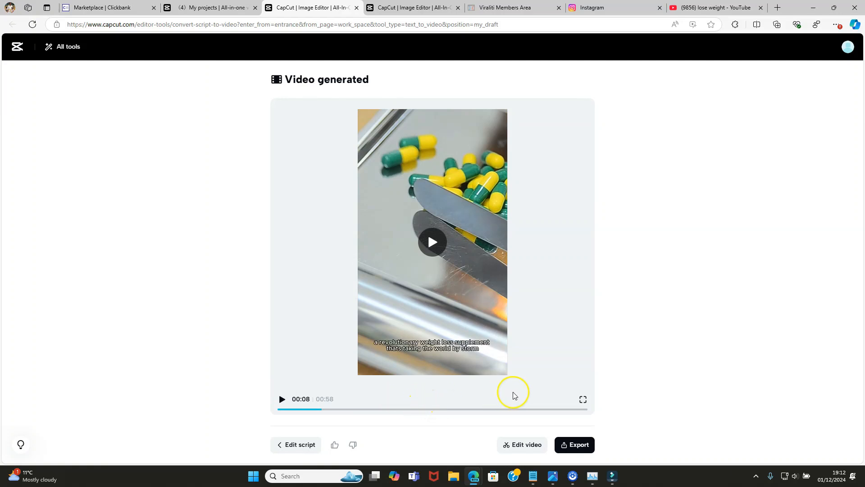
{"action": "left_click", "coordinate": [572, 410]}
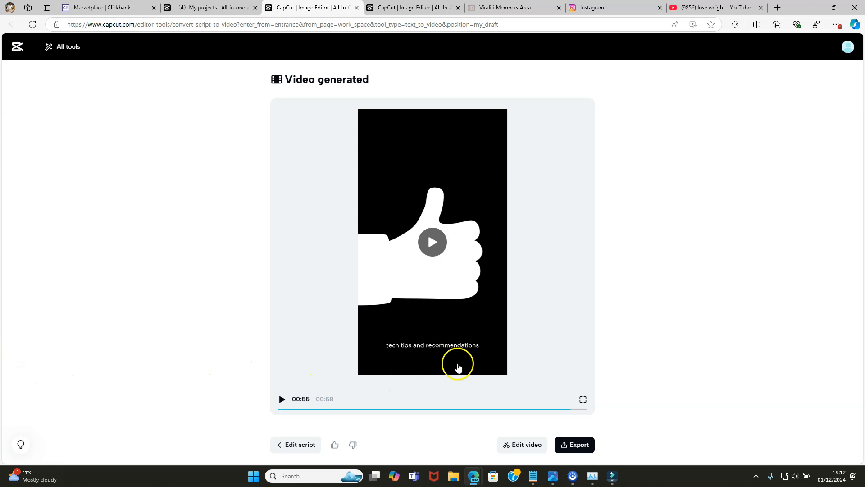
Reopen the script for editing and replace its closing paragraph with "Check the link for more details"
{"action": "left_click", "coordinate": [300, 444]}
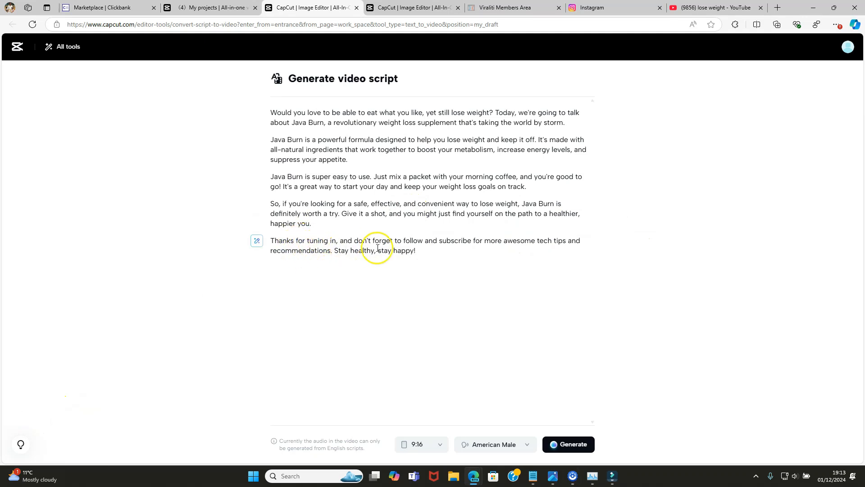
{"action": "left_click_drag", "start_coordinate": [439, 249], "coordinate": [275, 243]}
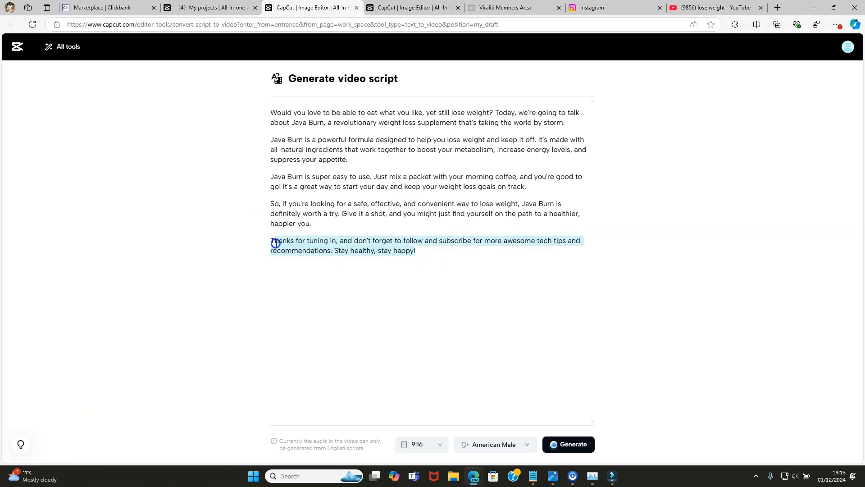
{"action": "type", "text": "Check the link for more details"}
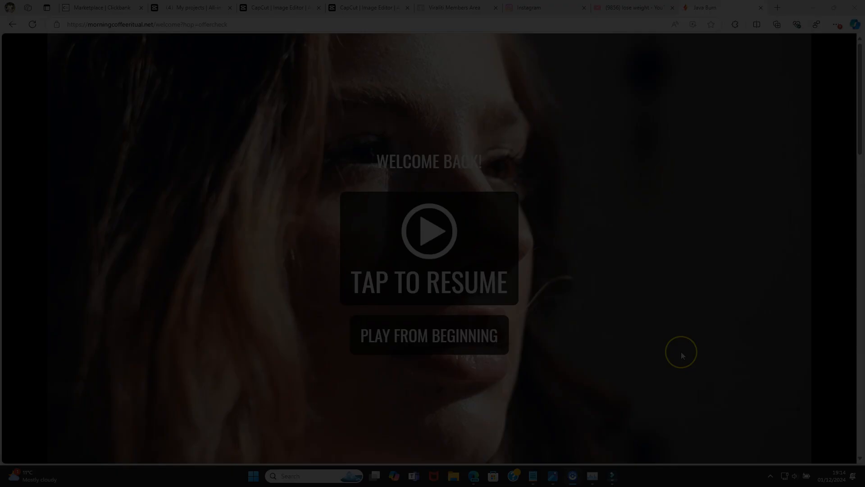
View the presentation video on the Java Burn sales page, and return to the video script in CapCut
{"action": "left_click", "coordinate": [681, 352]}
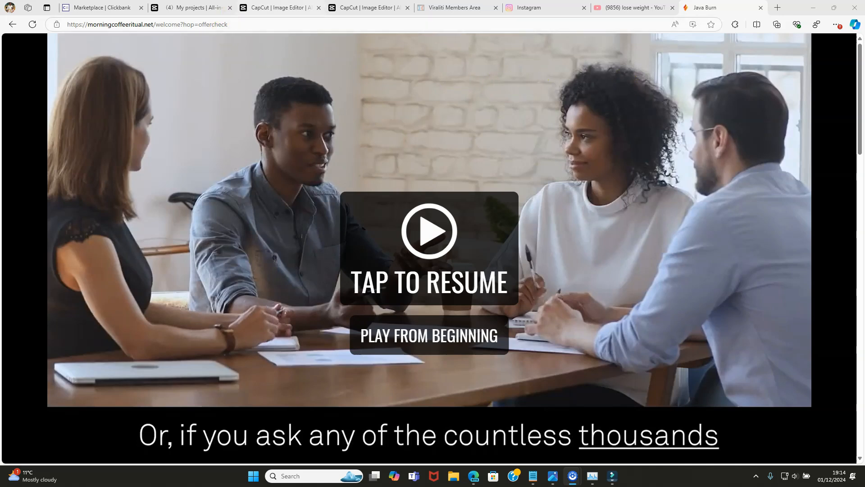
{"action": "left_click", "coordinate": [267, 10]}
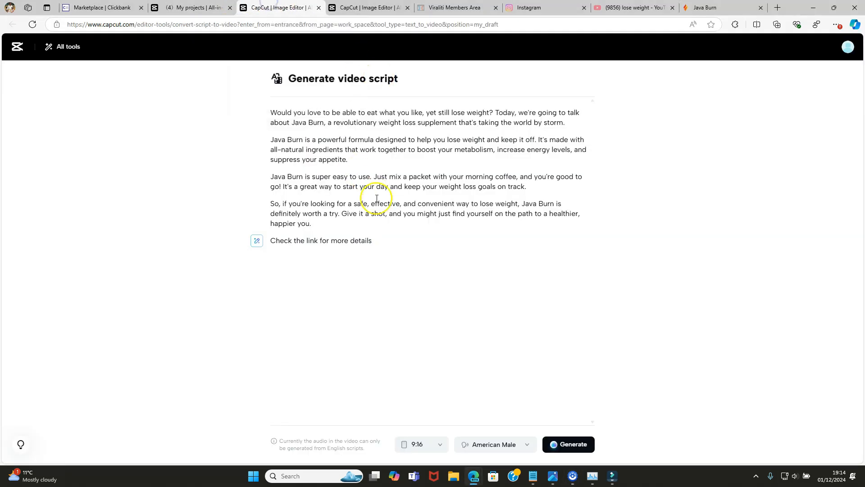
Set the narration voice to British Male and regenerate the video in the 9:16 aspect ratio
{"action": "left_click", "coordinate": [506, 445]}
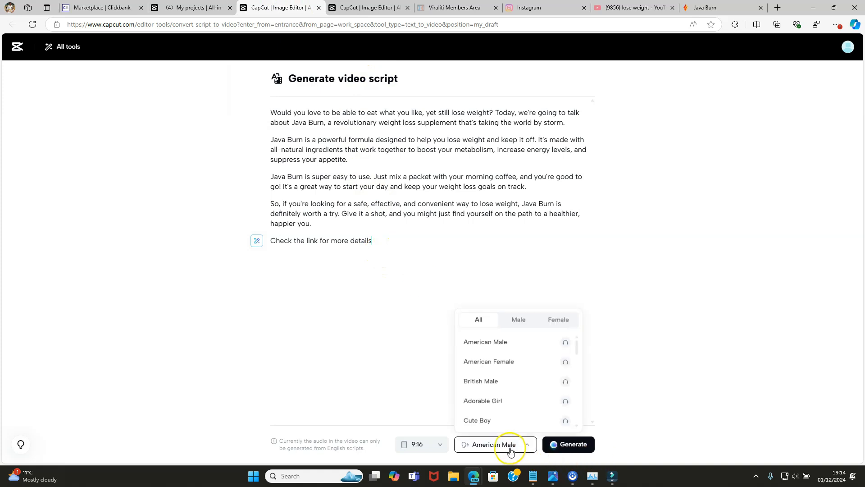
{"action": "left_click", "coordinate": [512, 382]}
{"action": "left_click", "coordinate": [525, 440]}
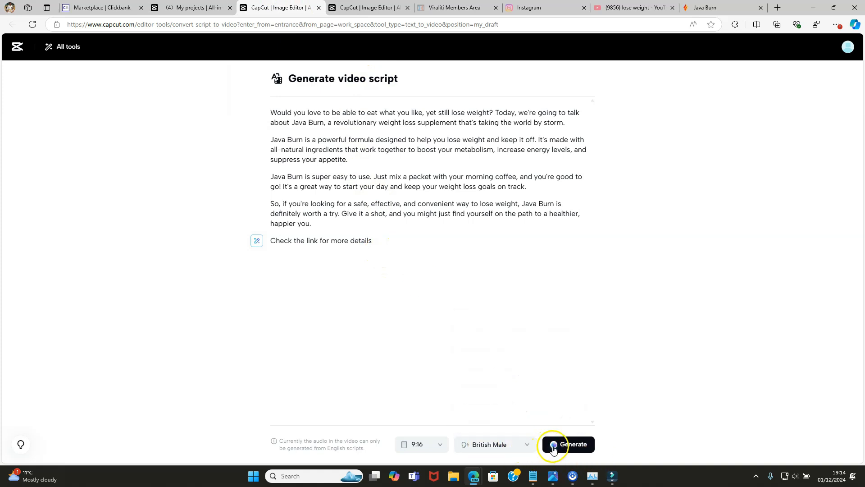
{"action": "left_click", "coordinate": [408, 446]}
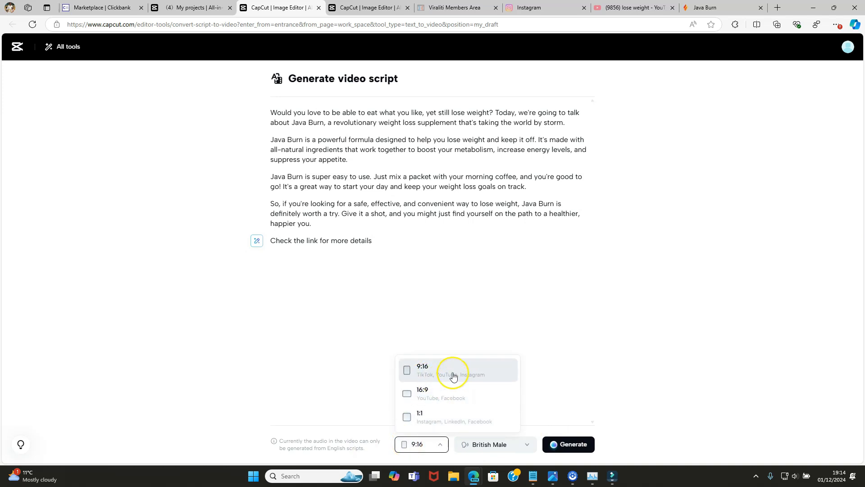
{"action": "left_click", "coordinate": [570, 443]}
{"action": "left_click", "coordinate": [518, 298]}
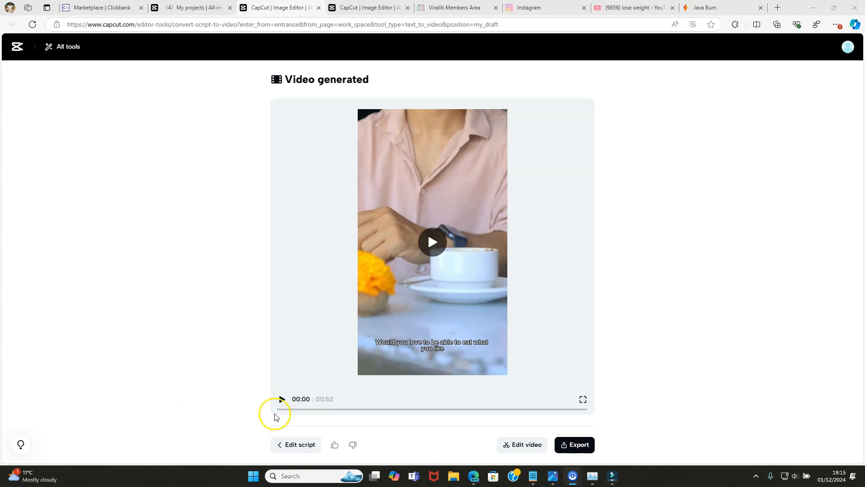
Preview the opening seconds of the regenerated video, return to its start, and open it in the video editor
{"action": "left_click", "coordinate": [281, 400]}
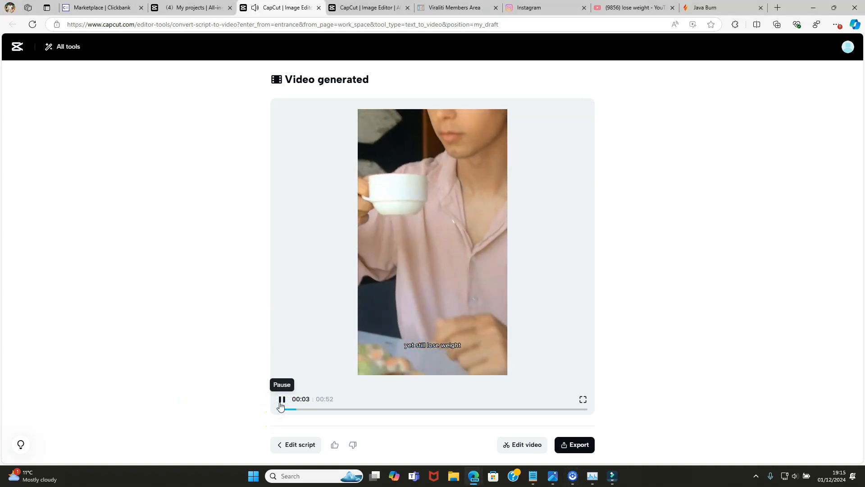
{"action": "left_click", "coordinate": [282, 399]}
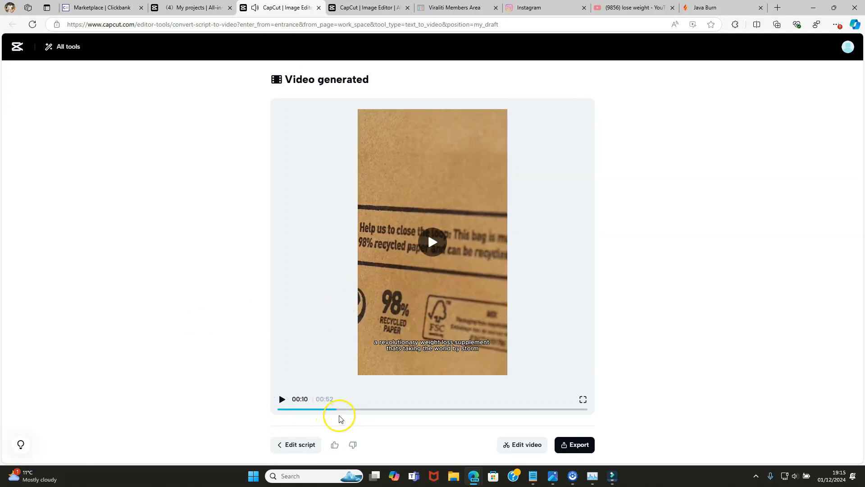
{"action": "left_click_drag", "start_coordinate": [336, 409], "coordinate": [276, 409]}
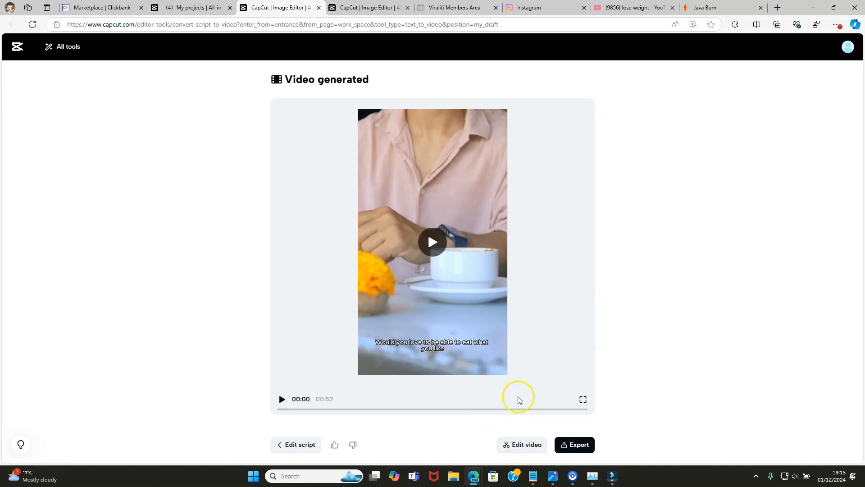
{"action": "left_click", "coordinate": [522, 446]}
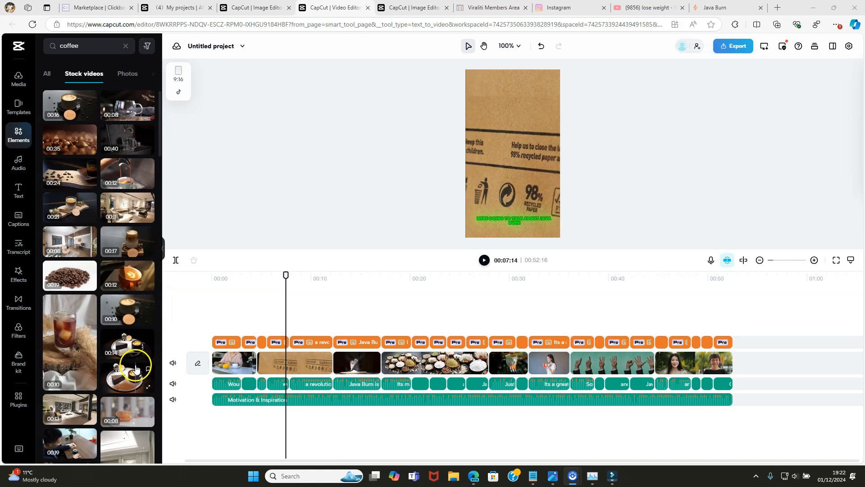
Replace the recycled-paper bag clip with the latte art cup stock video from the coffee results, keeping the 7.7 s trim
{"action": "scroll", "coordinate": [128, 361], "scroll_direction": "down", "scroll_amount": 3}
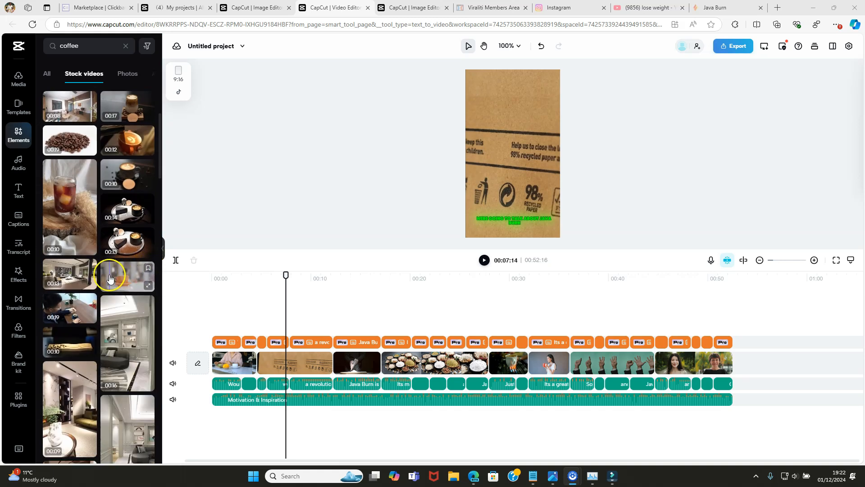
{"action": "scroll", "coordinate": [130, 364], "scroll_direction": "up", "scroll_amount": 3}
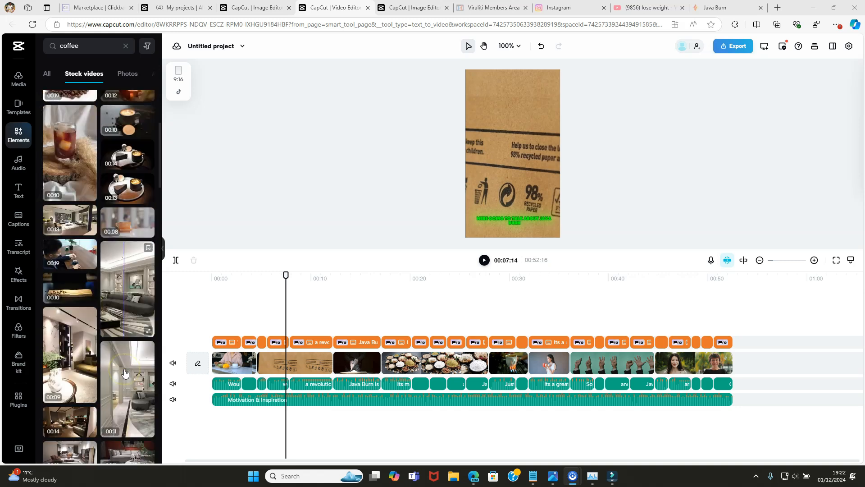
{"action": "left_click_drag", "start_coordinate": [138, 284], "coordinate": [268, 358]}
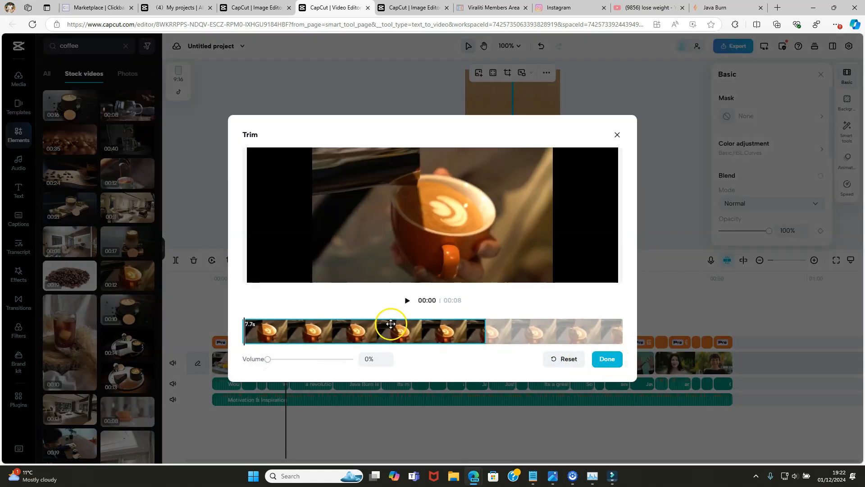
{"action": "left_click", "coordinate": [605, 359]}
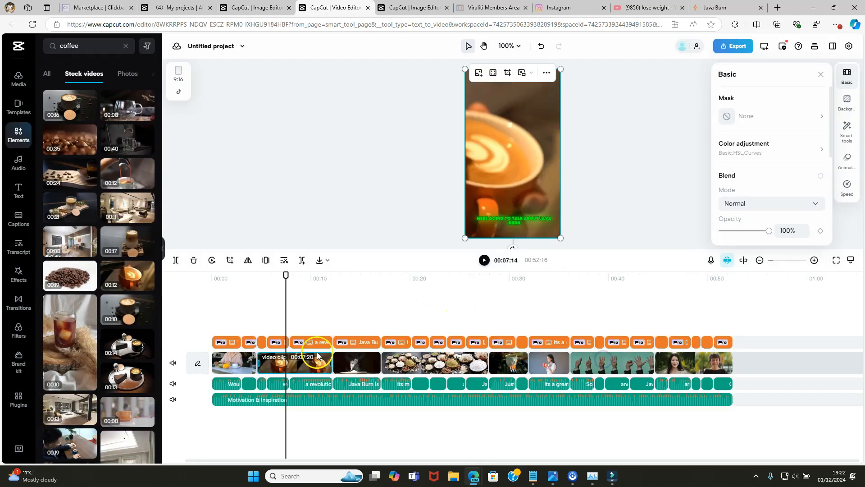
Play back the section around the new latte clip, starting shortly before it at about 3 seconds
{"action": "left_click_drag", "start_coordinate": [284, 274], "coordinate": [246, 274]}
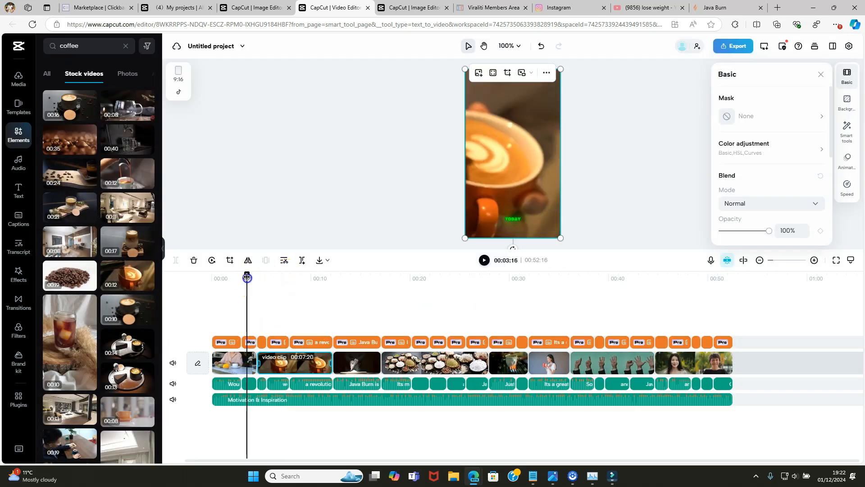
{"action": "left_click", "coordinate": [484, 260]}
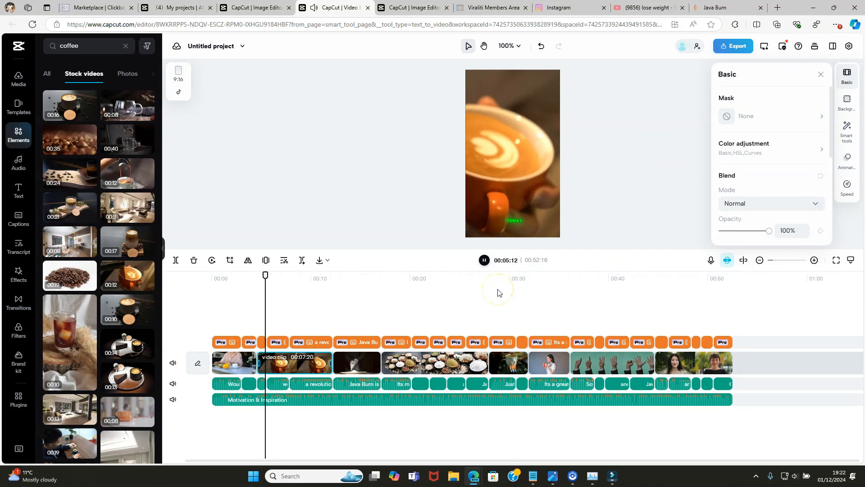
{"action": "left_click", "coordinate": [484, 260]}
Replace the powdered-hands clip at about 13 seconds with the stock video of a woman standing in a gym, keeping the 4.9 s trim
{"action": "left_click_drag", "start_coordinate": [292, 280], "coordinate": [349, 282]}
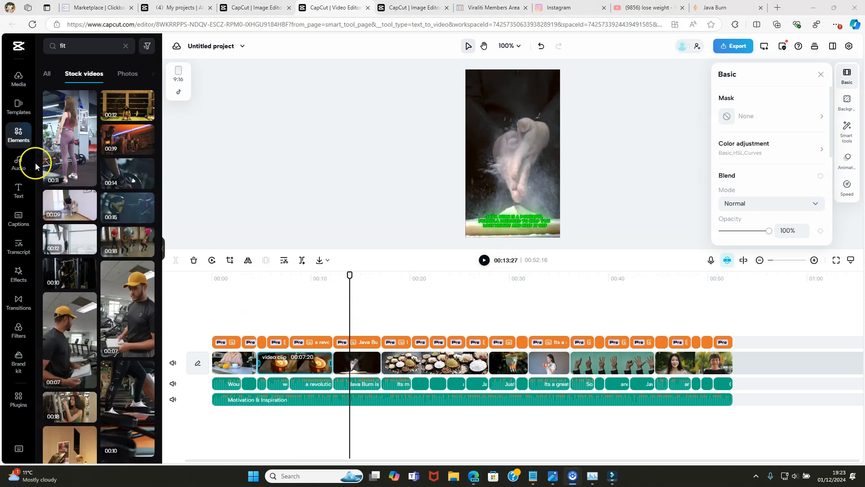
{"action": "left_click_drag", "start_coordinate": [70, 135], "coordinate": [334, 362]}
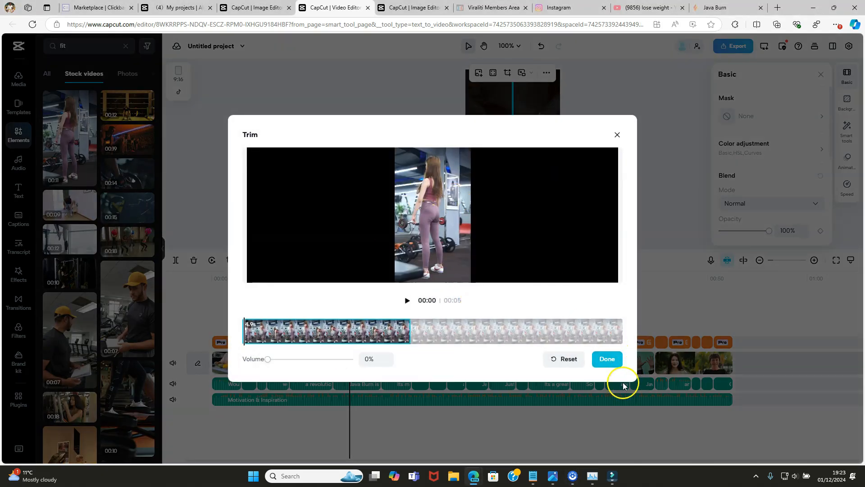
{"action": "left_click", "coordinate": [607, 359]}
Replace the clip of a cup over a flame at about 29 seconds with the white coffee cup stock video, keeping the 4.0 s trim
{"action": "left_click_drag", "start_coordinate": [350, 277], "coordinate": [436, 278]}
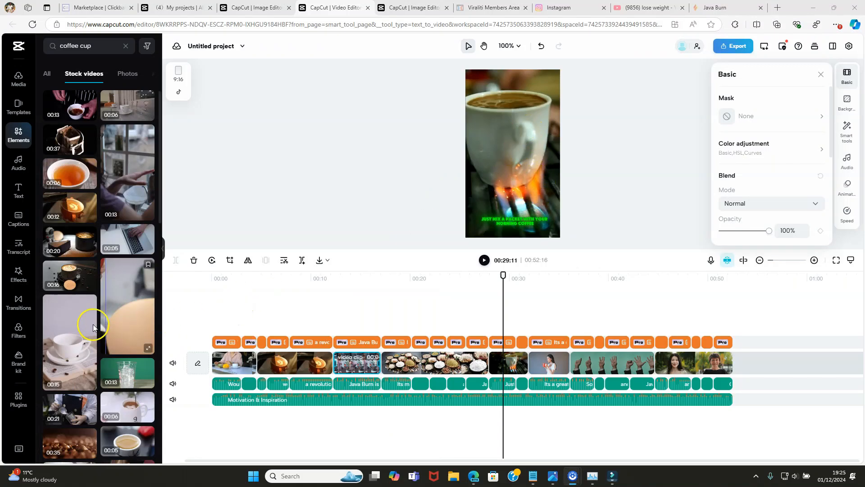
{"action": "left_click_drag", "start_coordinate": [59, 334], "coordinate": [507, 362]}
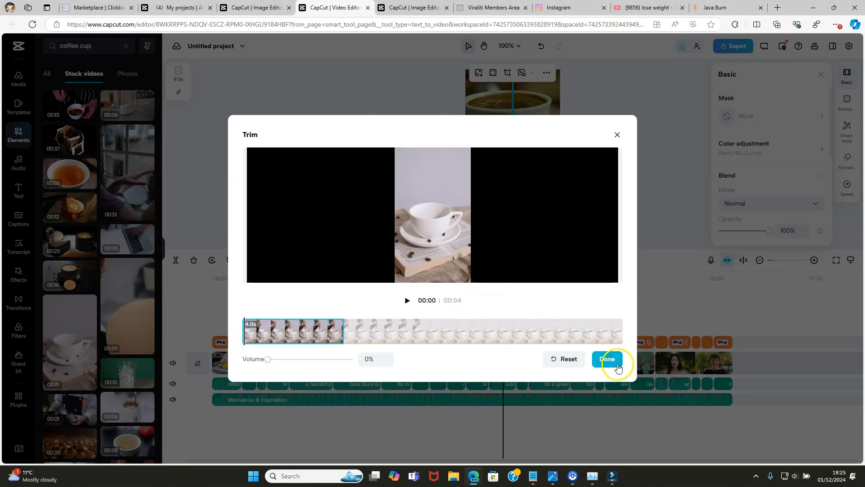
{"action": "left_click", "coordinate": [609, 359]}
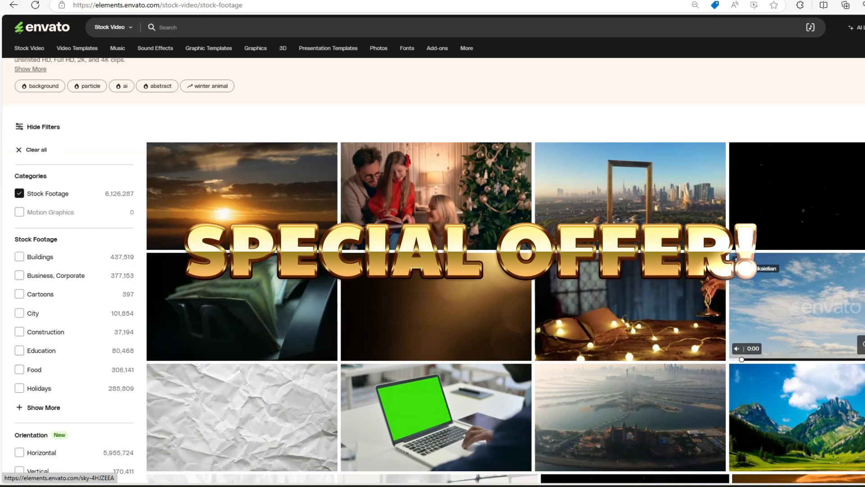
Browse the stock footage on Envato, and play the exported promotional video in Media Player
{"action": "scroll", "coordinate": [747, 269], "scroll_direction": "down", "scroll_amount": 4}
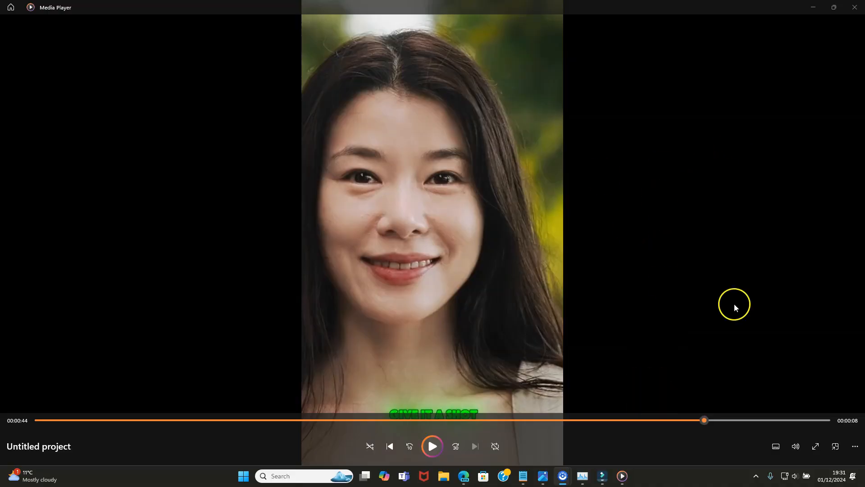
{"action": "left_click", "coordinate": [440, 450]}
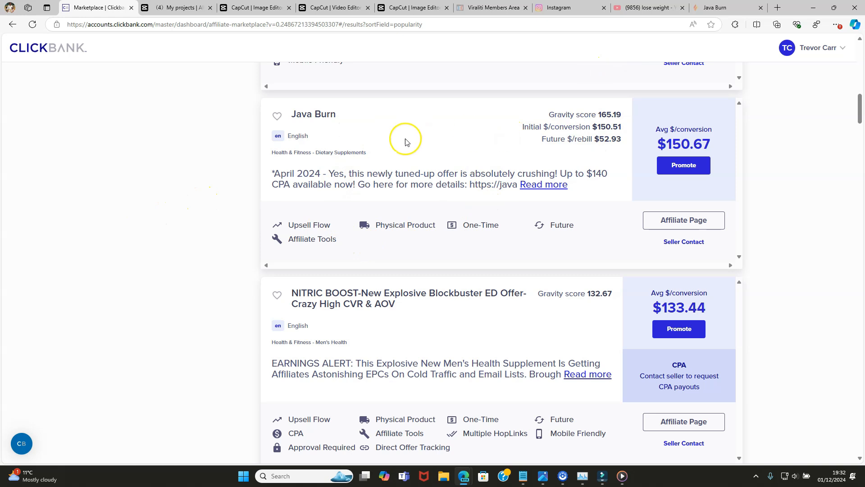
Generate a Java Burn tracking link with the affiliate nickname offercheck, and copy the encrypted HopLink
{"action": "left_click", "coordinate": [683, 165]}
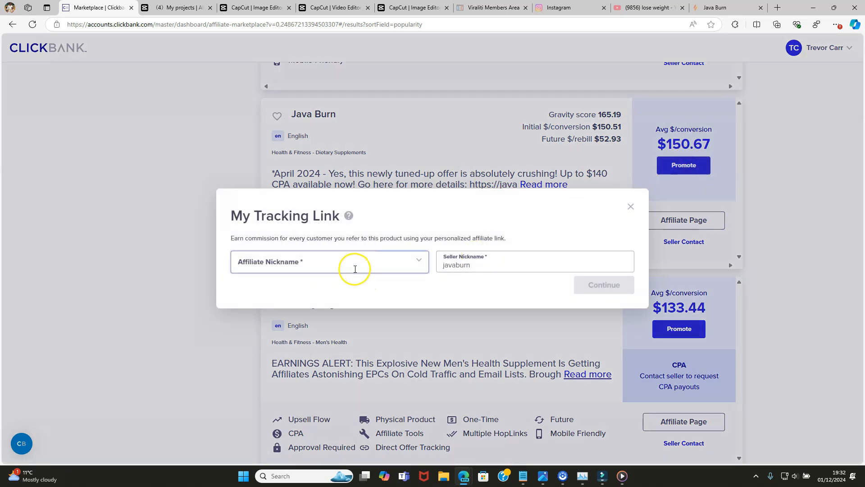
{"action": "left_click", "coordinate": [350, 263]}
{"action": "left_click", "coordinate": [254, 303]}
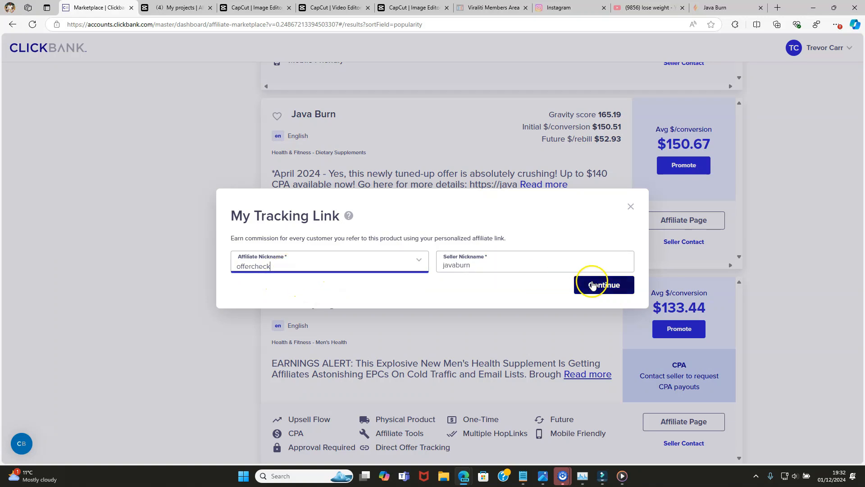
{"action": "left_click", "coordinate": [602, 285]}
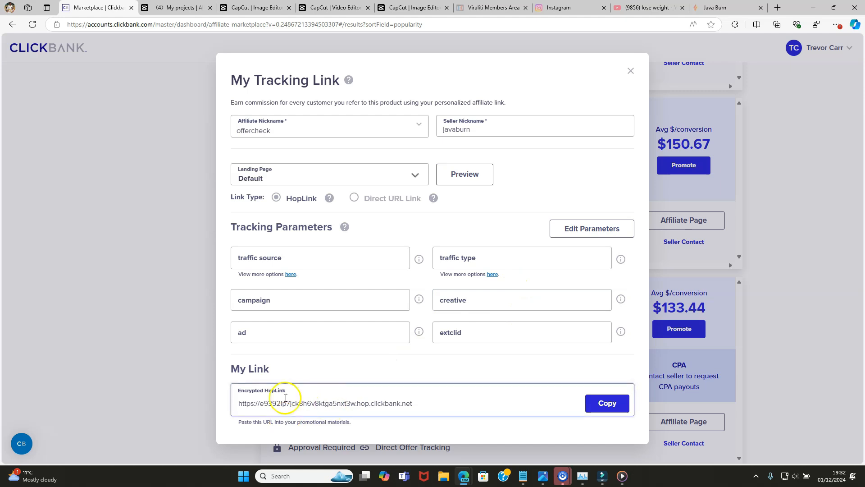
{"action": "left_click", "coordinate": [608, 403]}
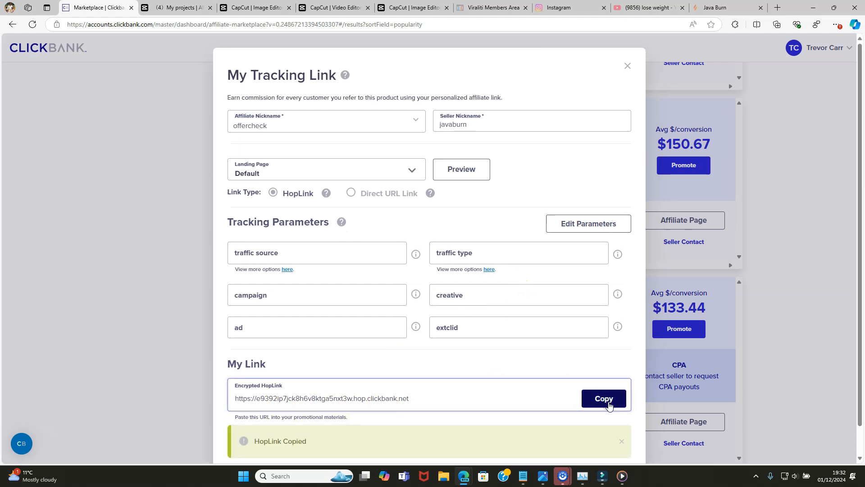
Open the copied HopLink in a new browser tab and briefly resume the presentation video on the sales page
{"action": "left_click", "coordinate": [778, 12]}
{"action": "key", "text": "ctrl+v"}
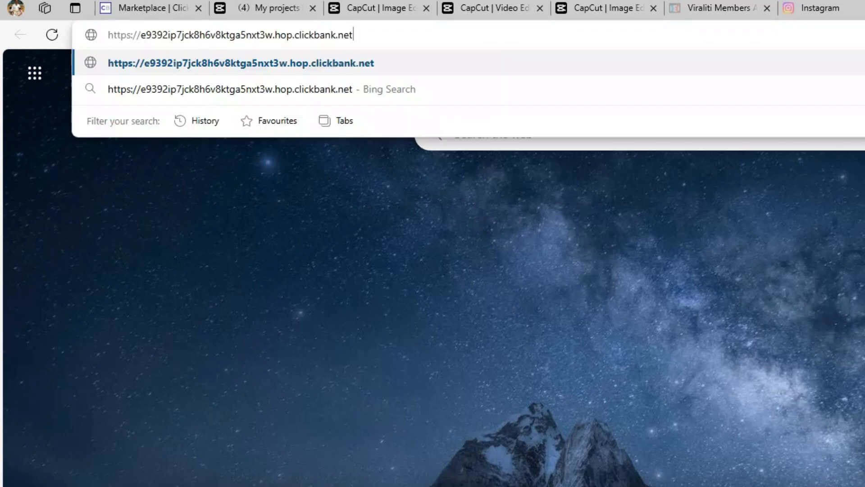
{"action": "key", "text": "Return"}
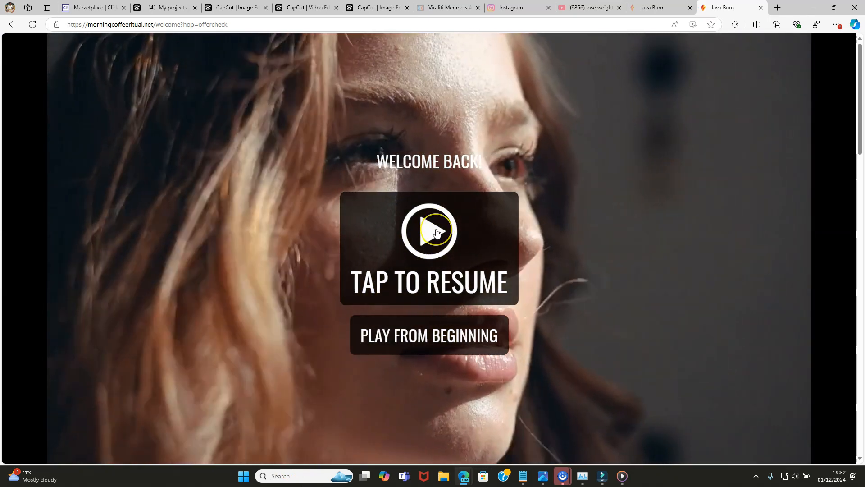
{"action": "left_click", "coordinate": [436, 232]}
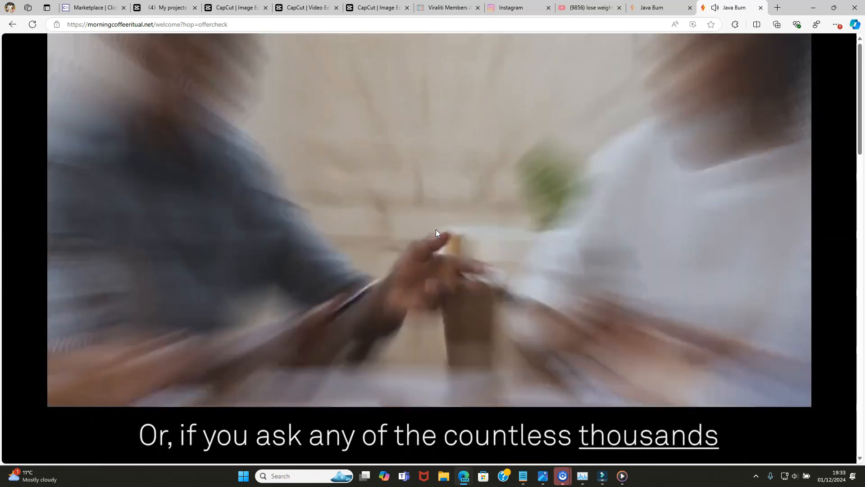
{"action": "left_click", "coordinate": [436, 233]}
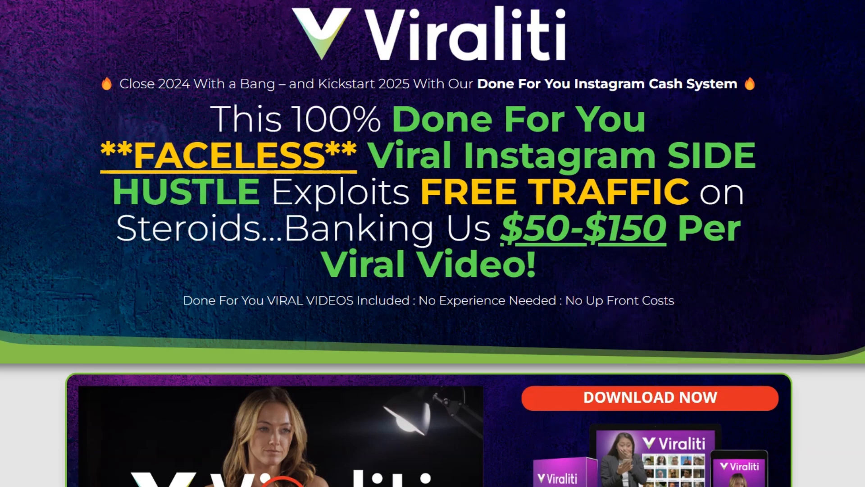
Look through the Viraliti sales page, from the launch offer to the viral video library and the Instagram section
{"action": "scroll", "coordinate": [432, 243], "scroll_direction": "down", "scroll_amount": 15}
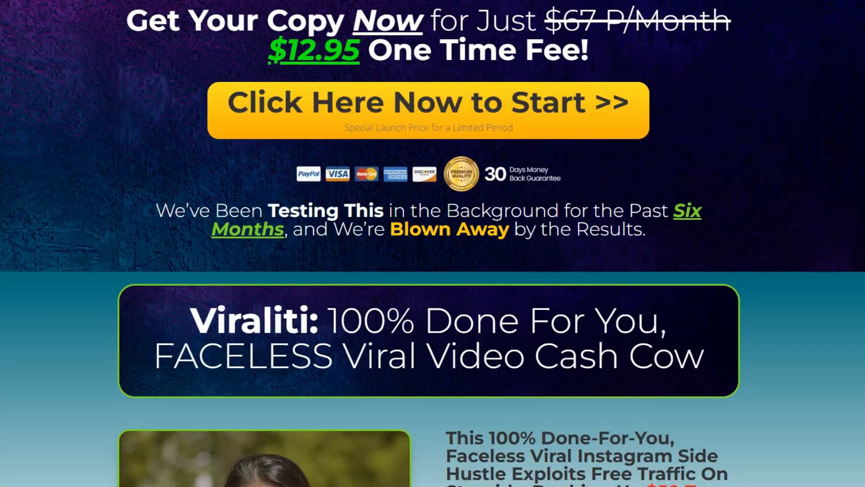
{"action": "scroll", "coordinate": [432, 243], "scroll_direction": "down", "scroll_amount": 15}
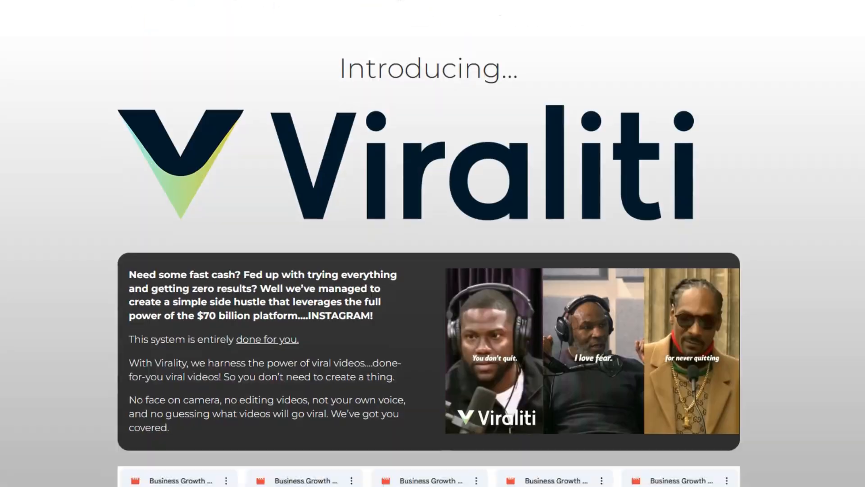
{"action": "scroll", "coordinate": [433, 244], "scroll_direction": "down", "scroll_amount": 6}
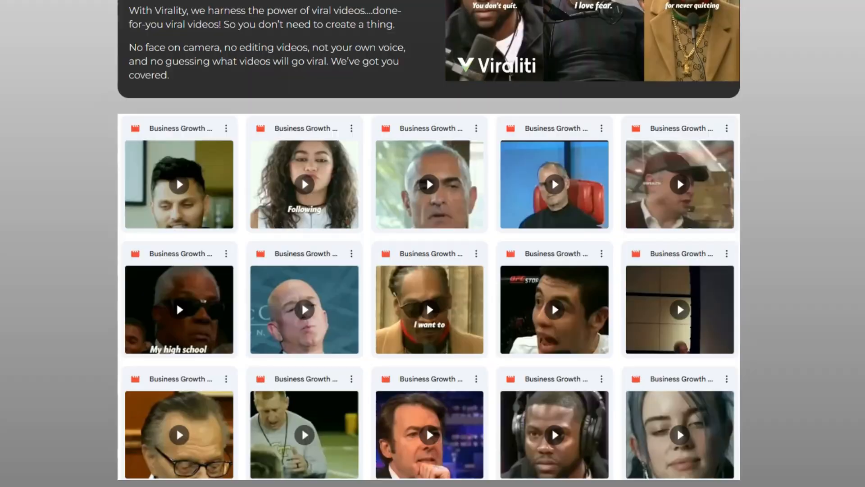
{"action": "scroll", "coordinate": [432, 244], "scroll_direction": "down", "scroll_amount": 13}
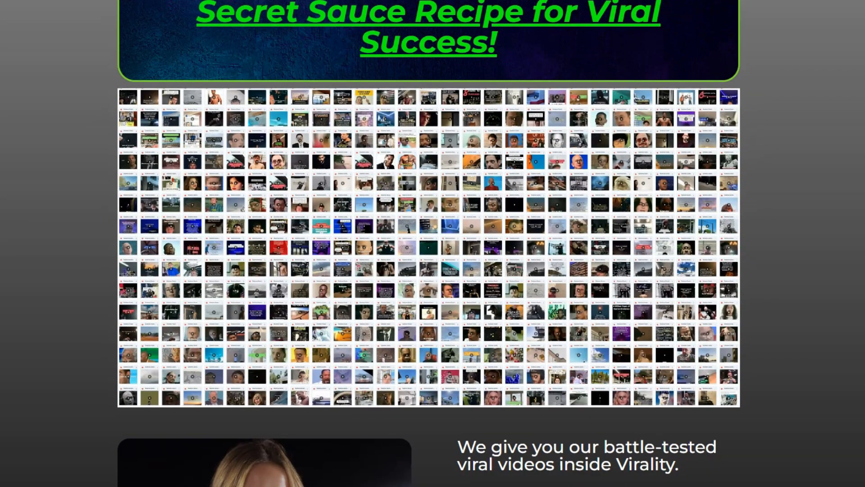
{"action": "scroll", "coordinate": [433, 244], "scroll_direction": "down", "scroll_amount": 13}
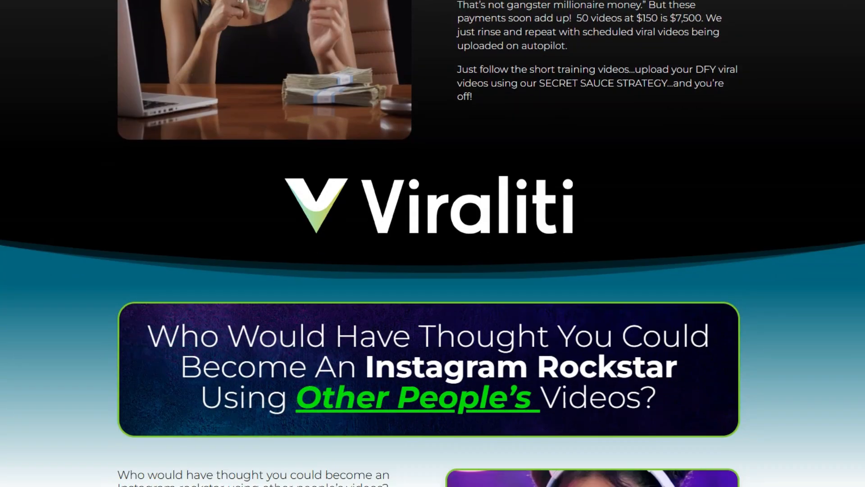